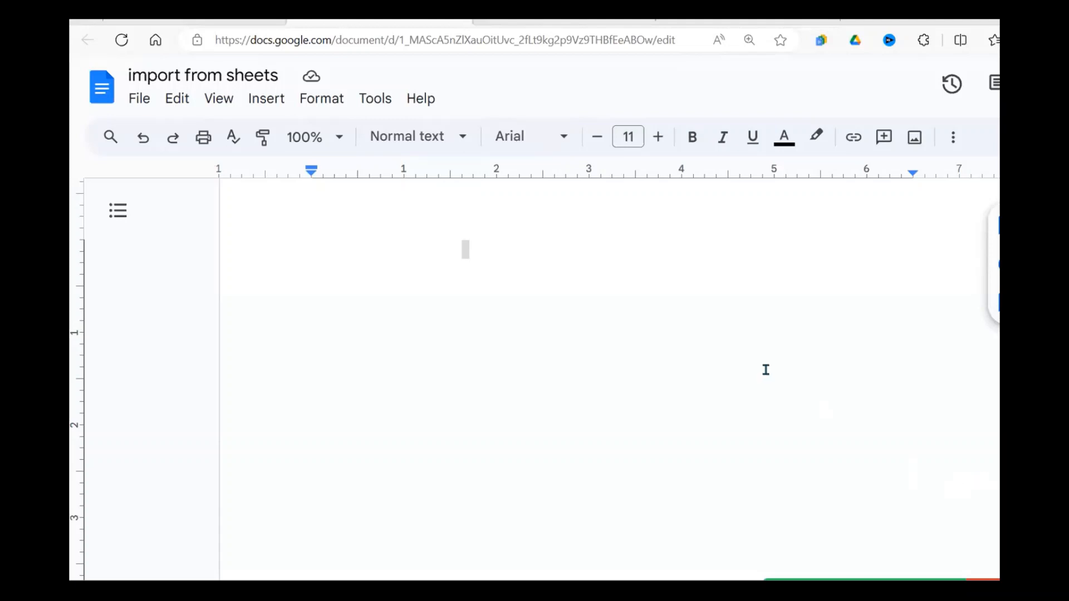
Select the Name and Amount table data (A1:B12) in the My template1 spreadsheet
click(508, 21)
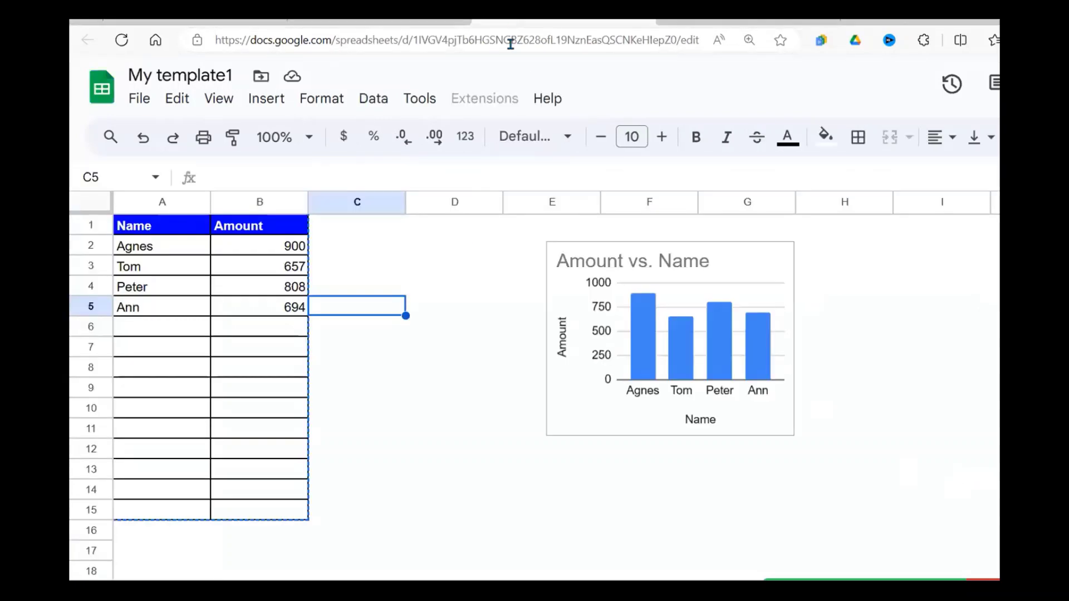
click(496, 294)
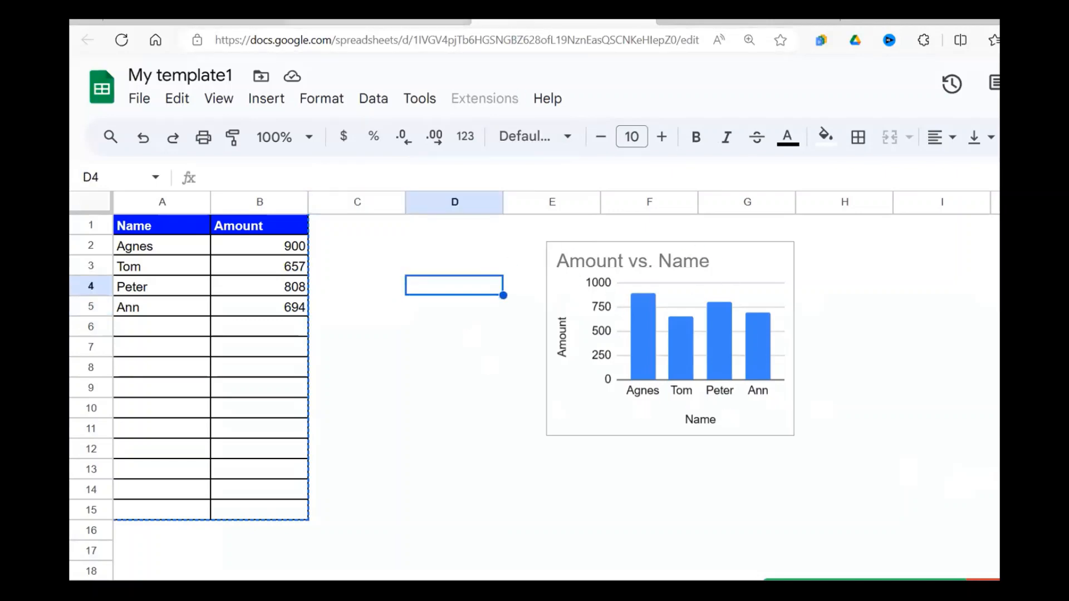
click(421, 26)
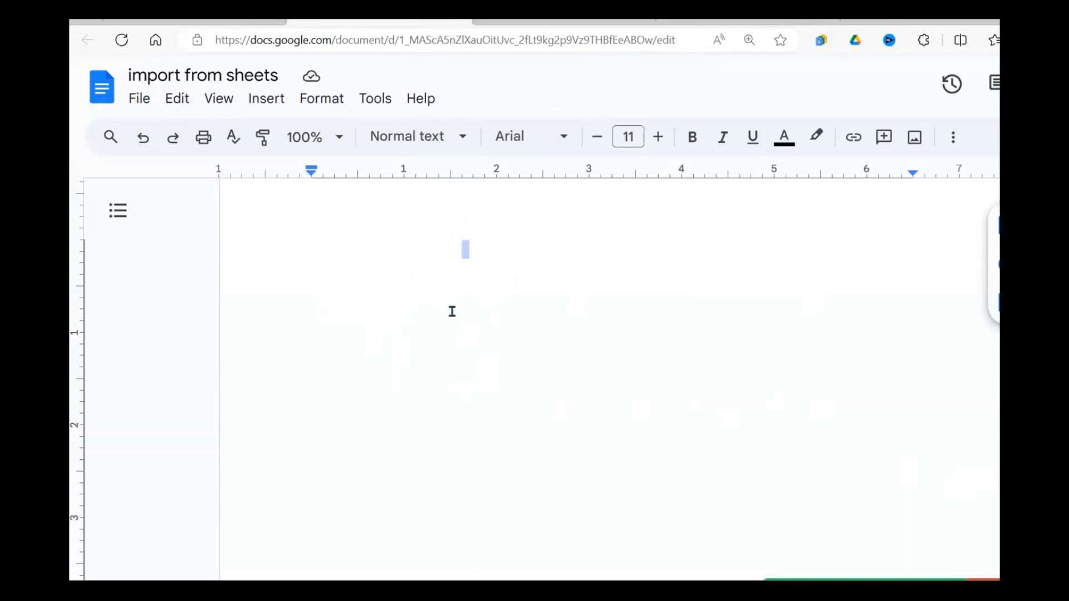
click(570, 25)
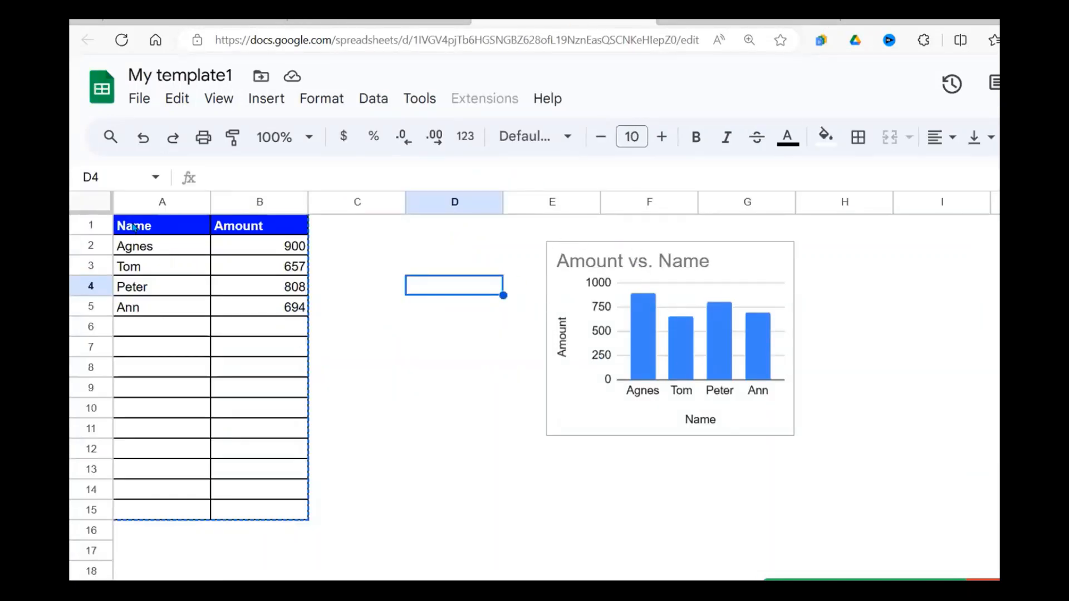
mouse_move(136, 225)
mouse_down()
mouse_move(286, 390)
mouse_move(288, 451)
mouse_up()
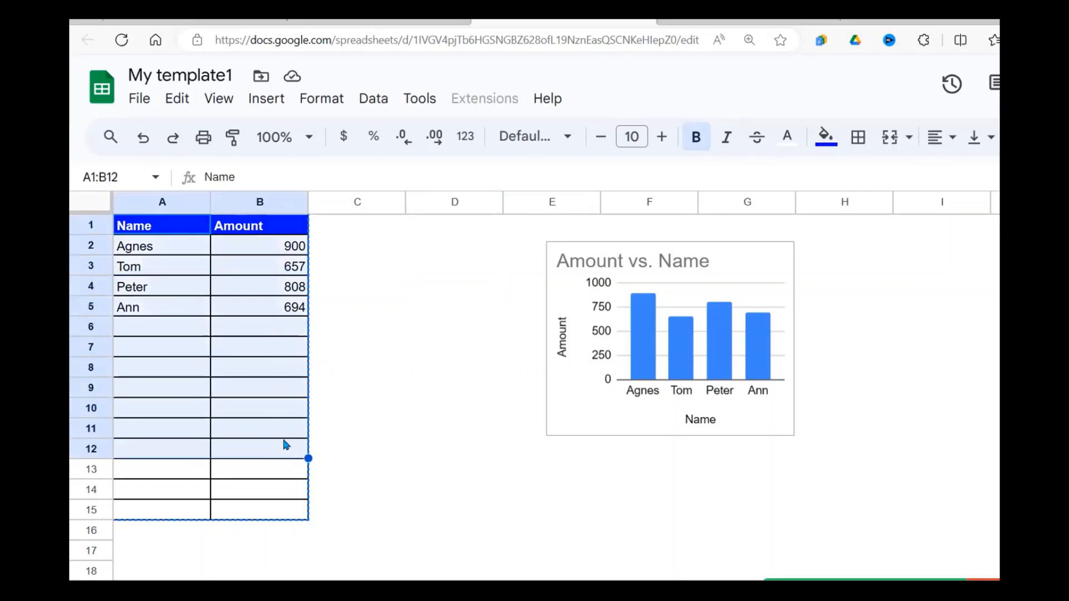
key(ctrl+Tab)
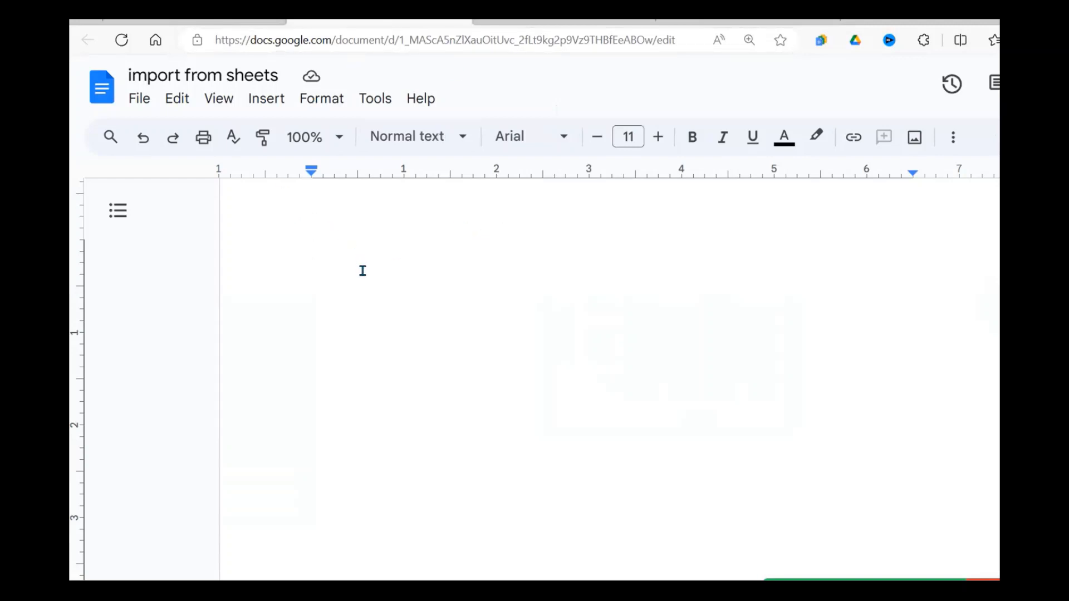
click(520, 29)
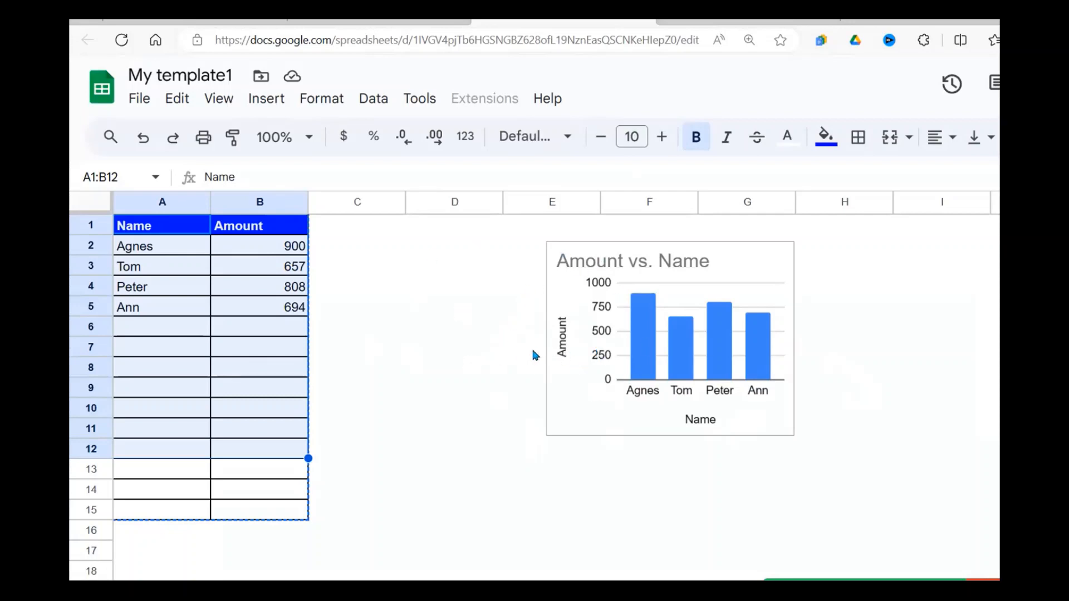
click(404, 26)
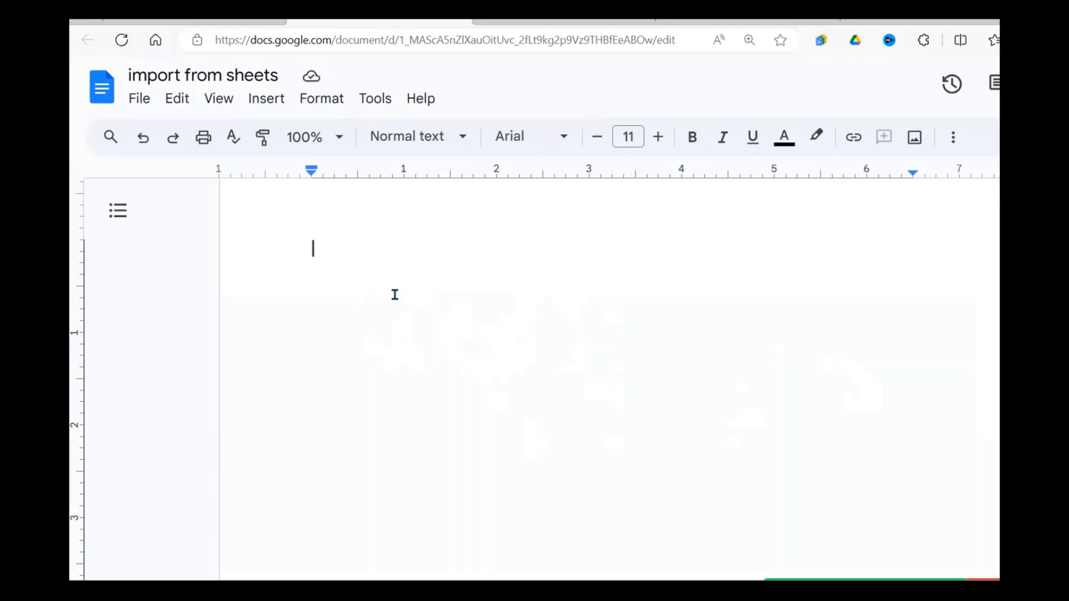
Choose the Amount vs. Name chart from My template1 as the chart to insert from Sheets
click(259, 106)
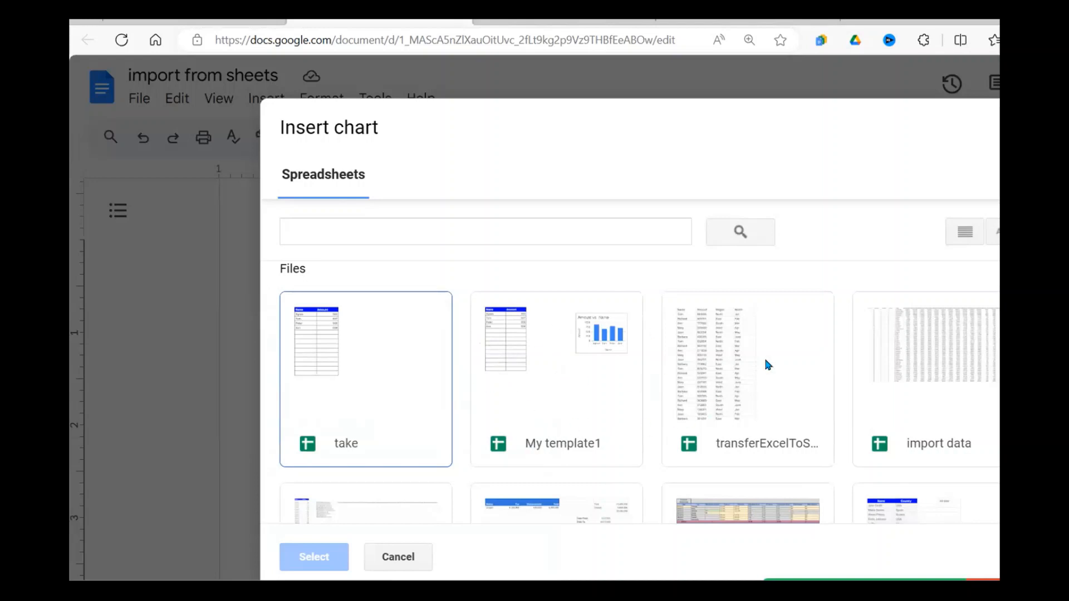
click(569, 383)
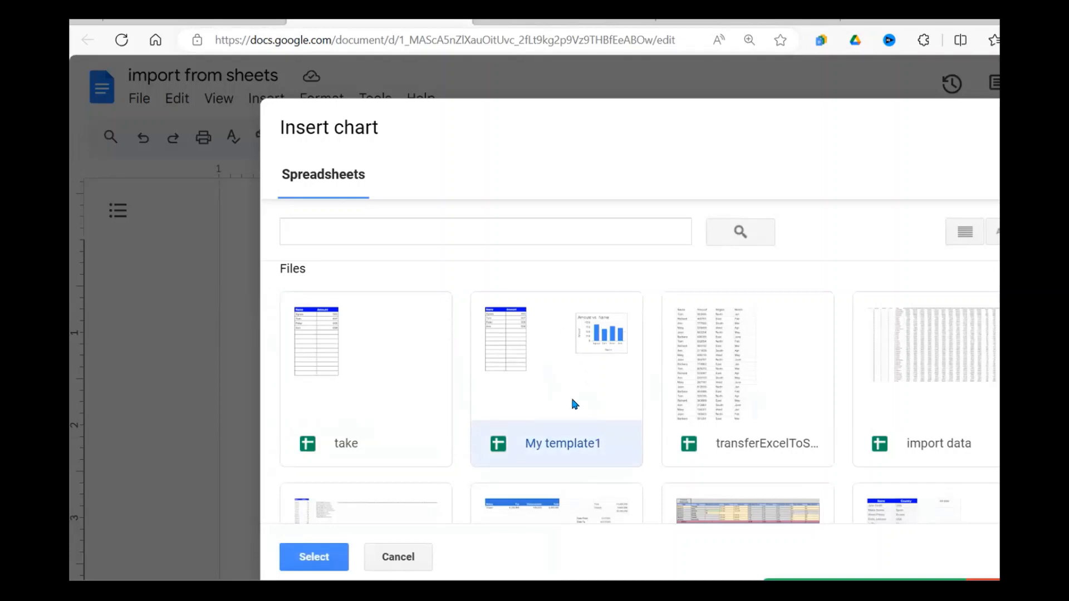
click(320, 561)
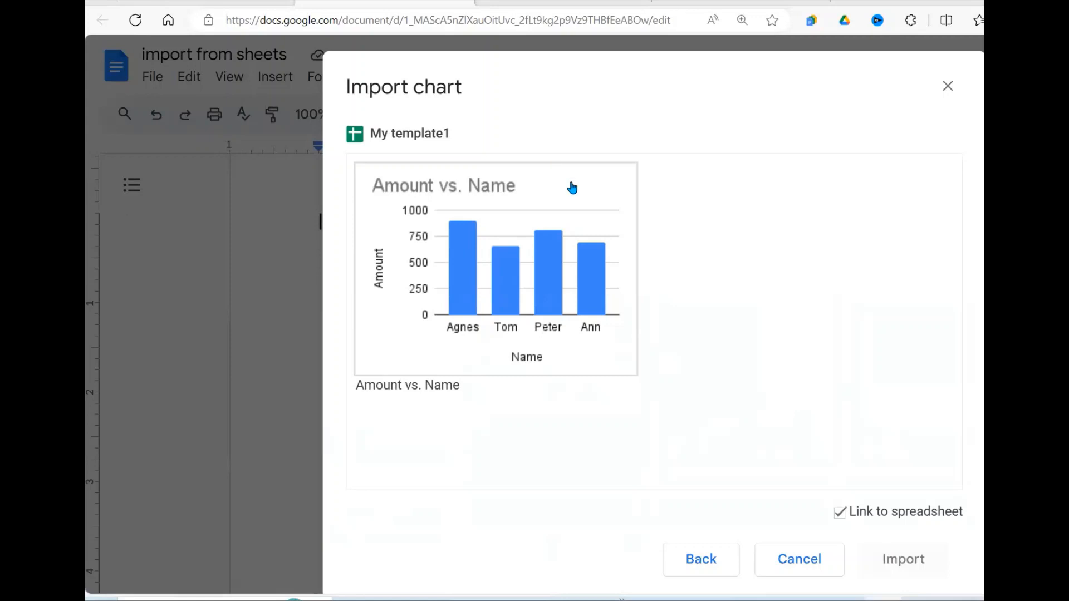
click(577, 213)
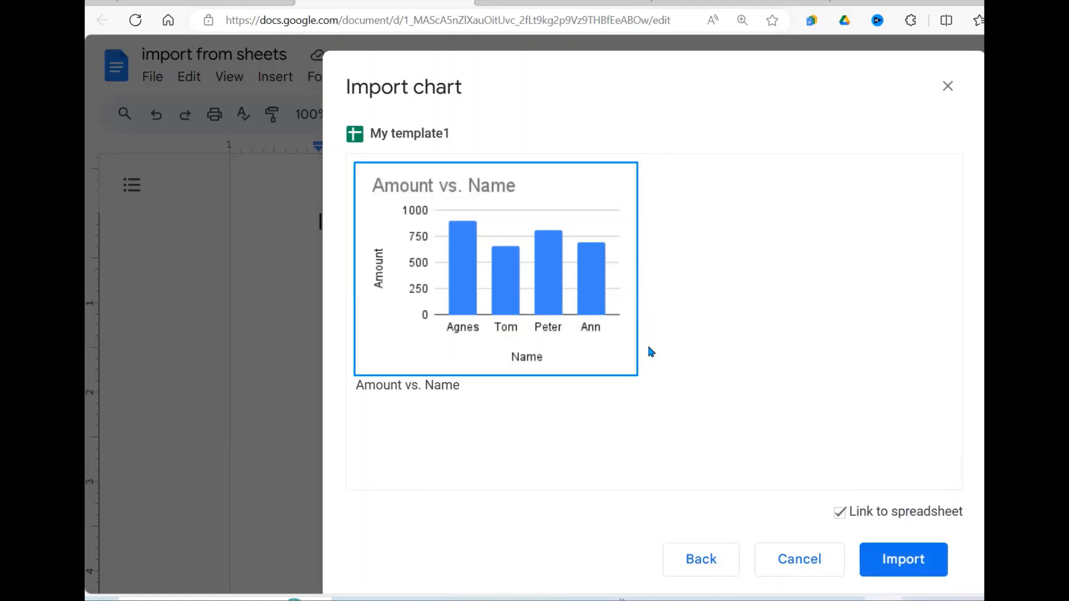
Import the chart into the document linked to the spreadsheet and select it
click(904, 568)
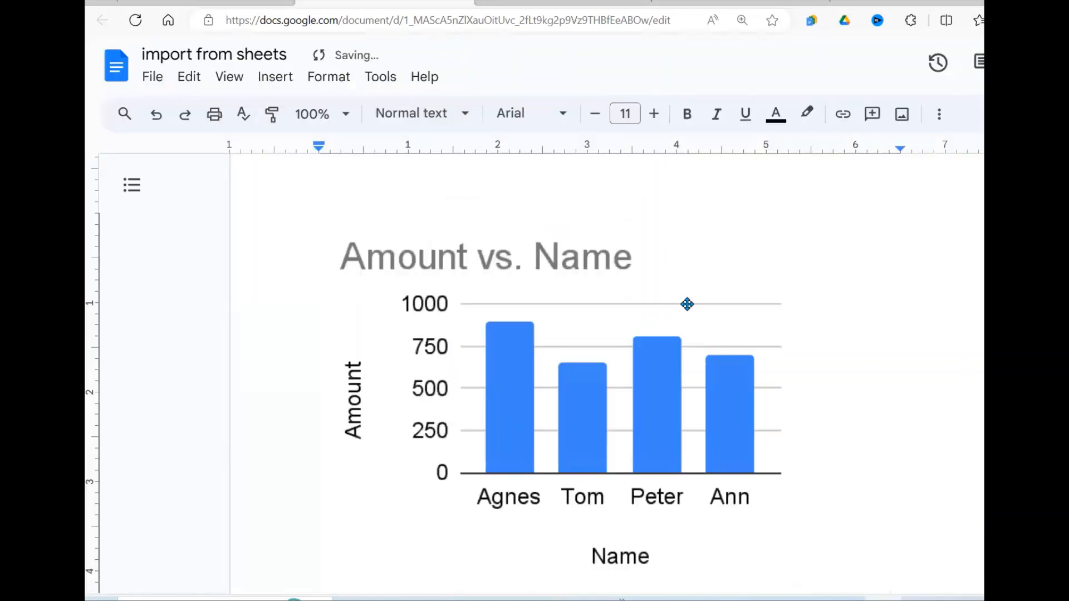
click(688, 304)
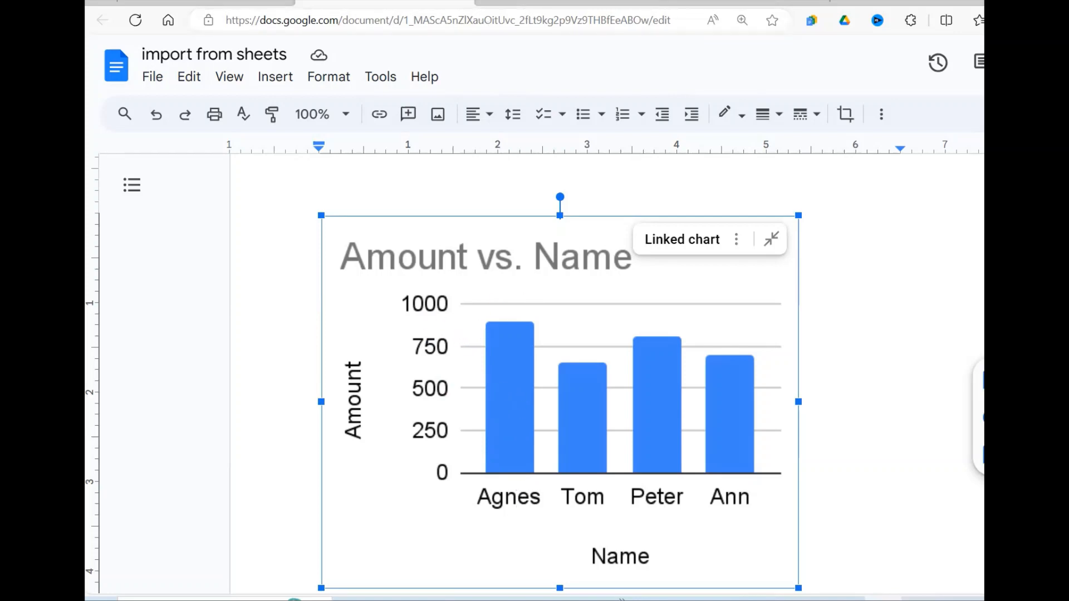
click(513, 4)
Change Agnes's Amount in cell B2 from 900 to 1000
click(407, 322)
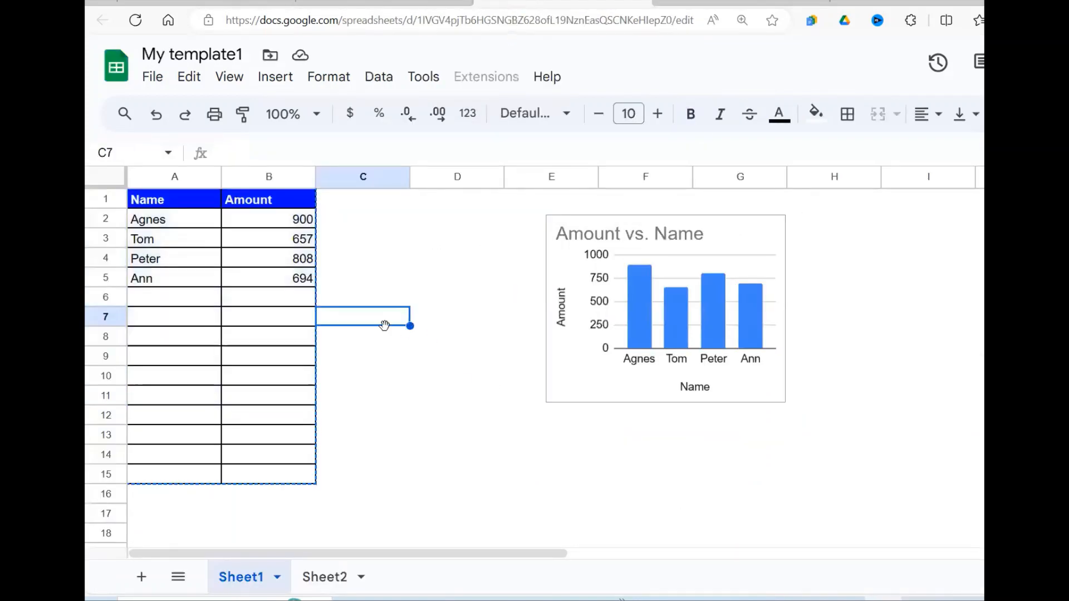
click(171, 228)
click(257, 221)
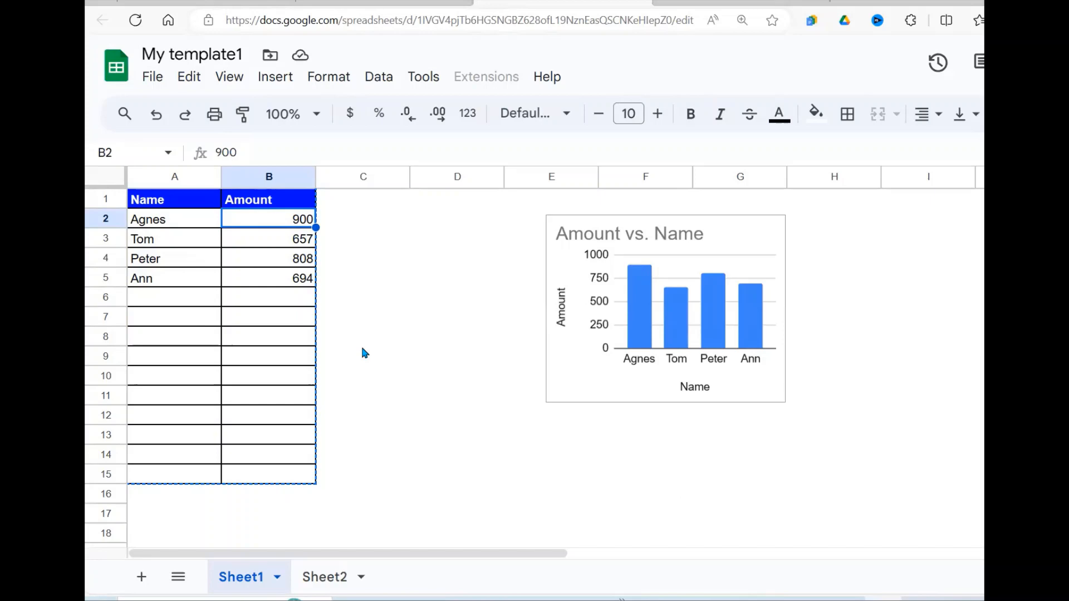
text(1000)
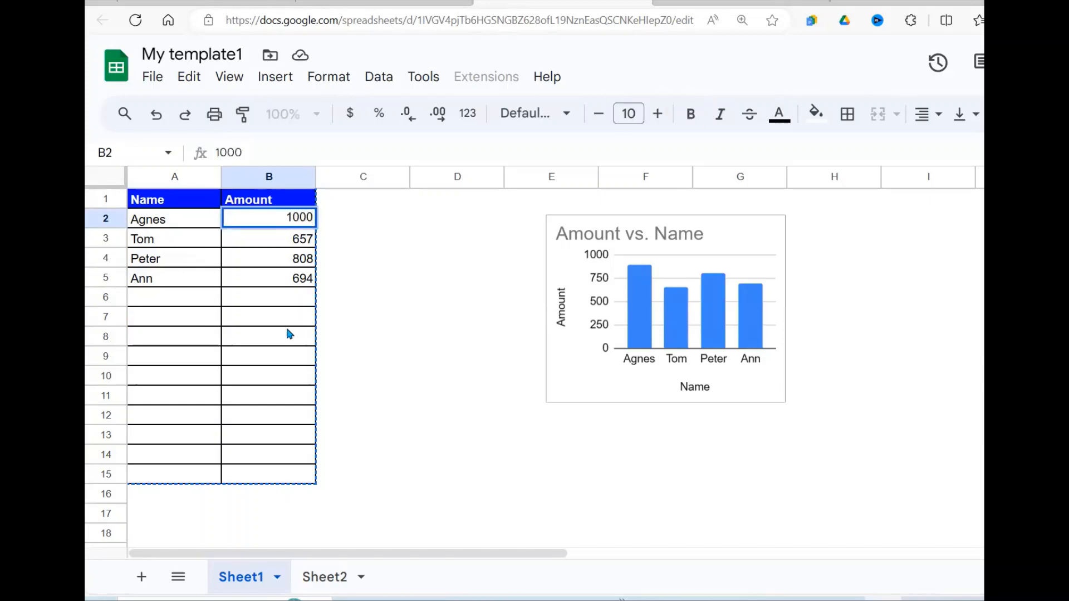
click(282, 317)
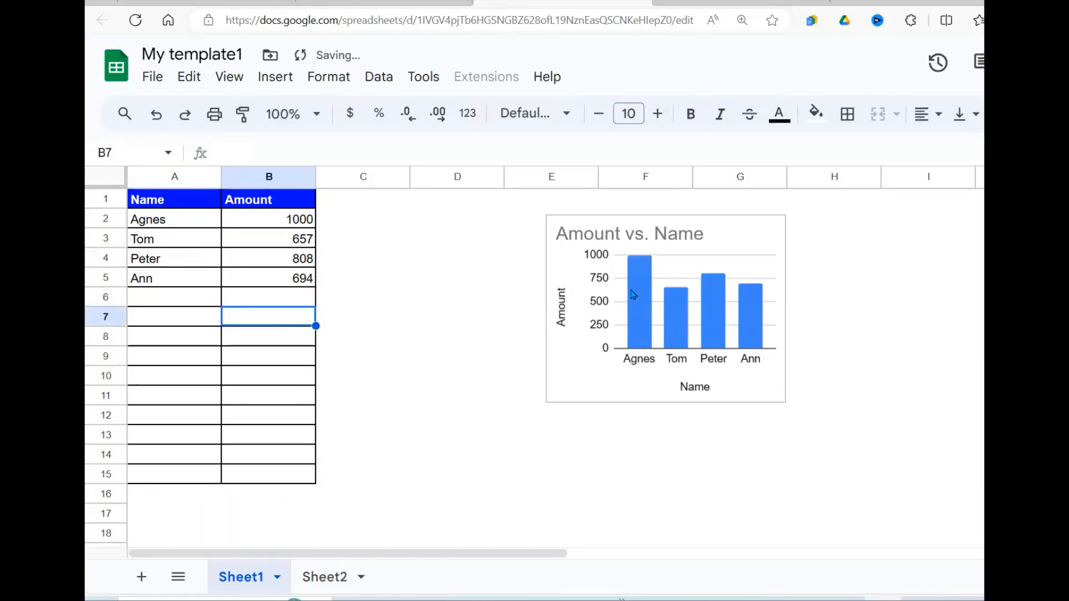
Update the linked chart in the document so Agnes's bar shows 1000
click(406, 7)
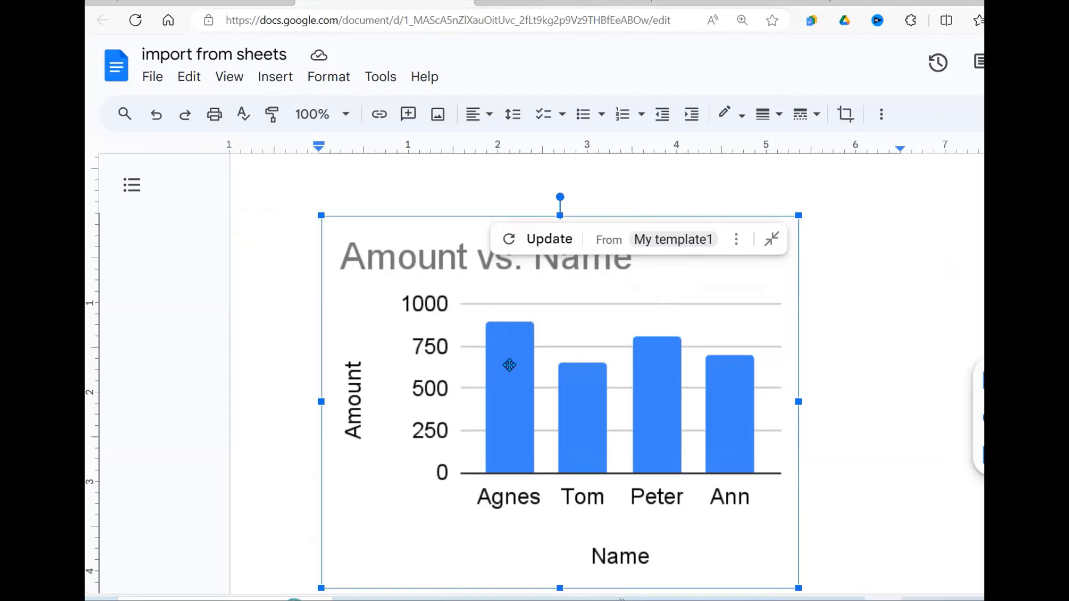
click(549, 239)
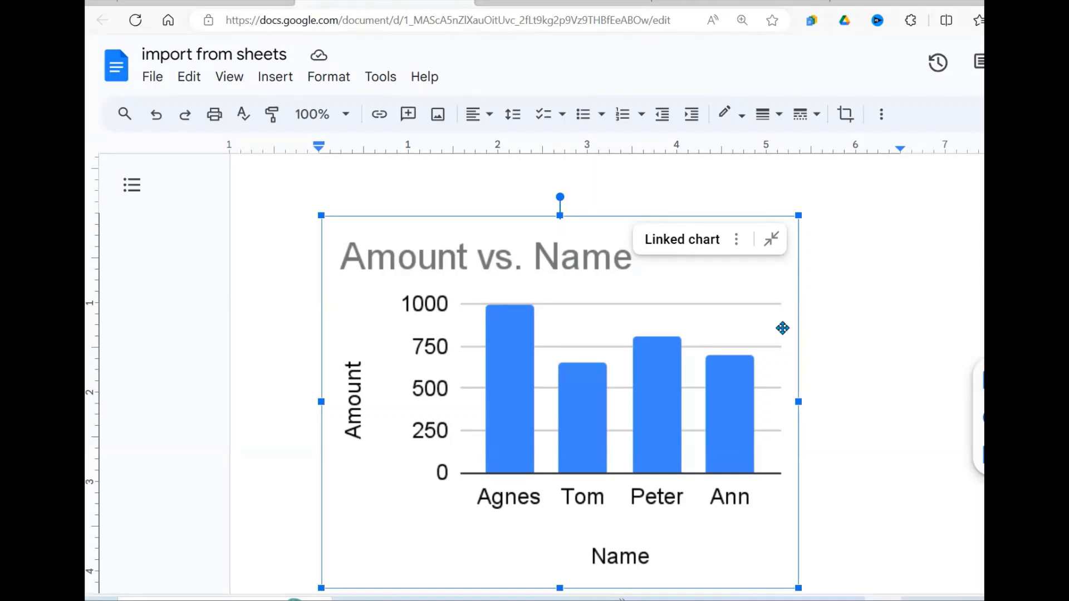
click(738, 243)
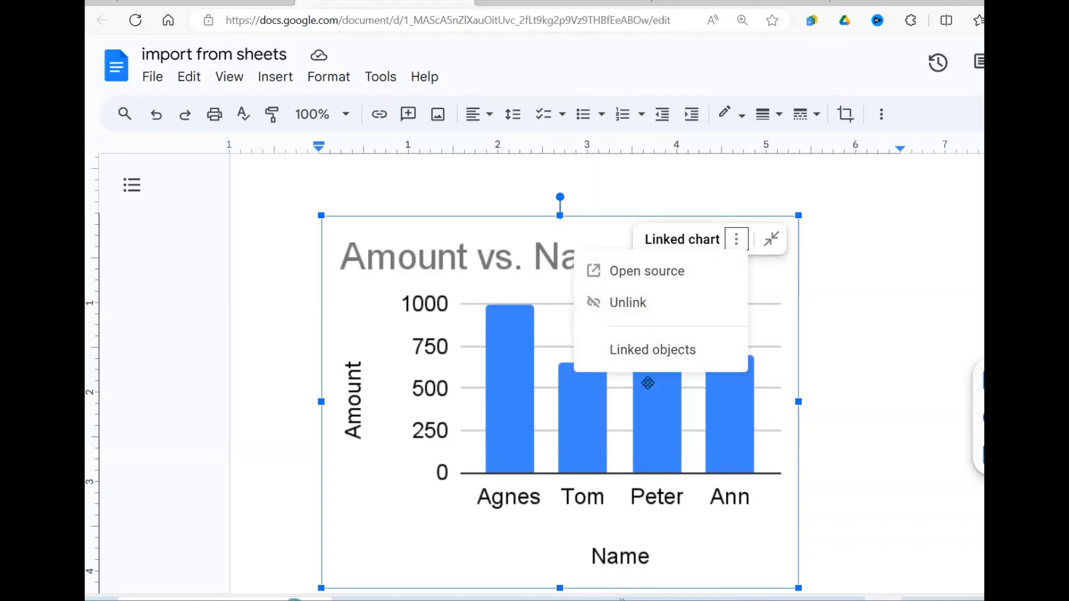
Delete the inserted chart from the document and switch to the take spreadsheet
key(Delete)
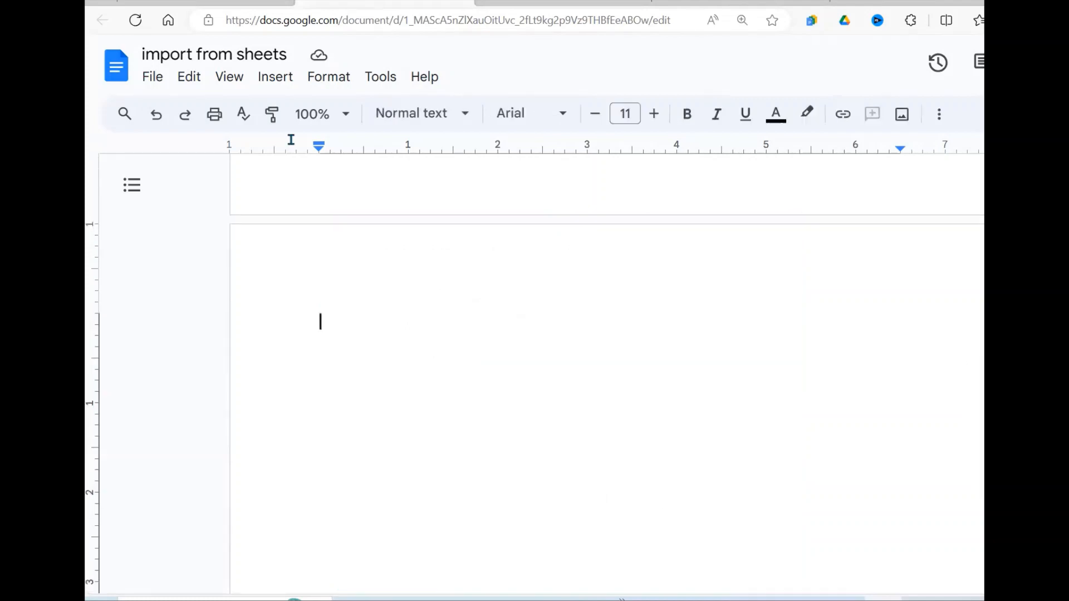
click(275, 76)
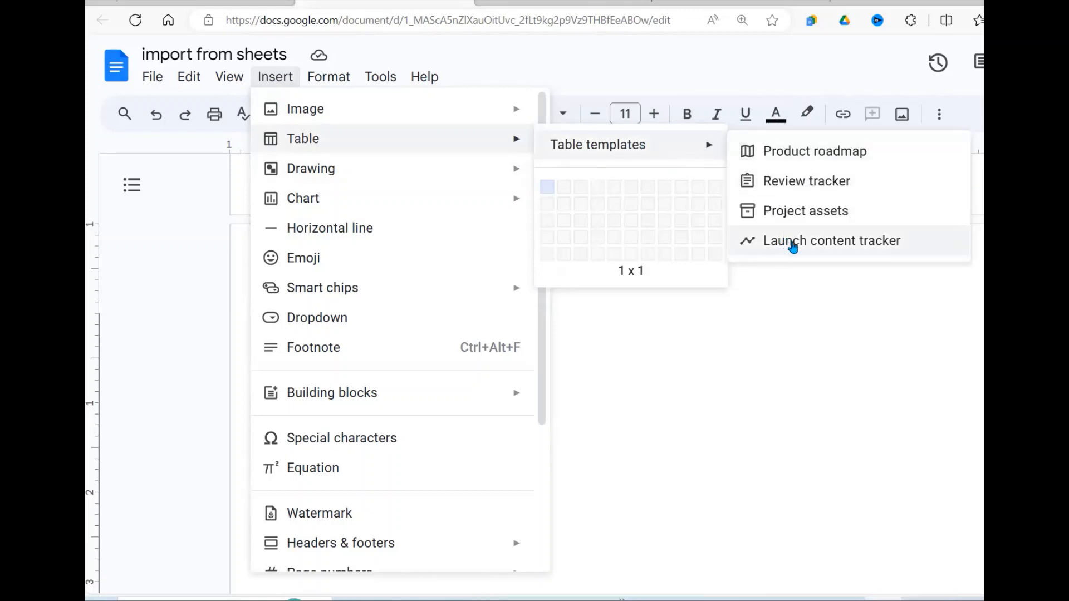
mouse_move(302, 198)
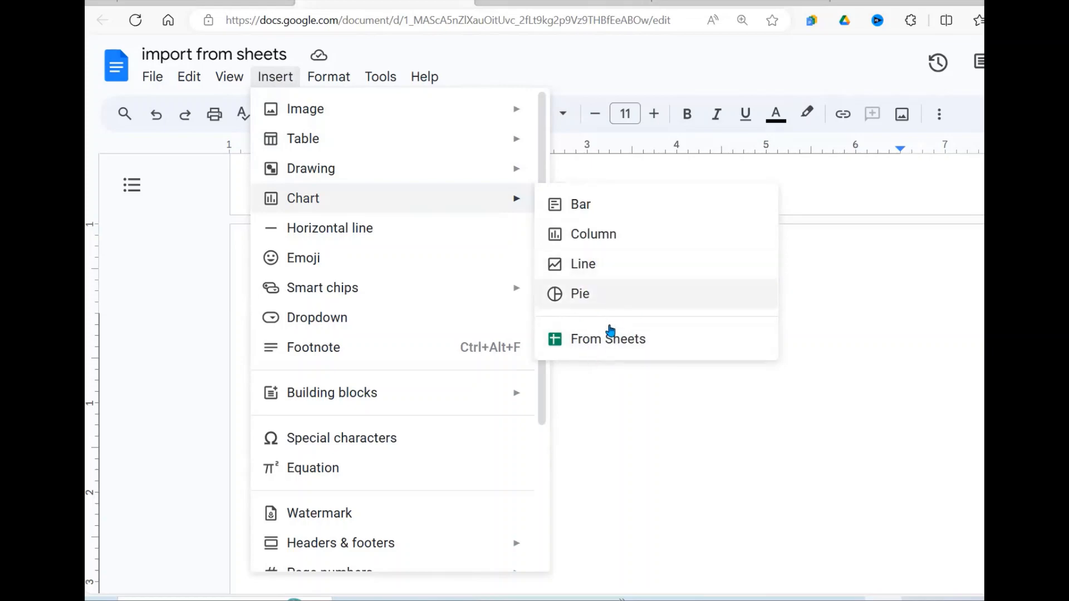
click(686, 7)
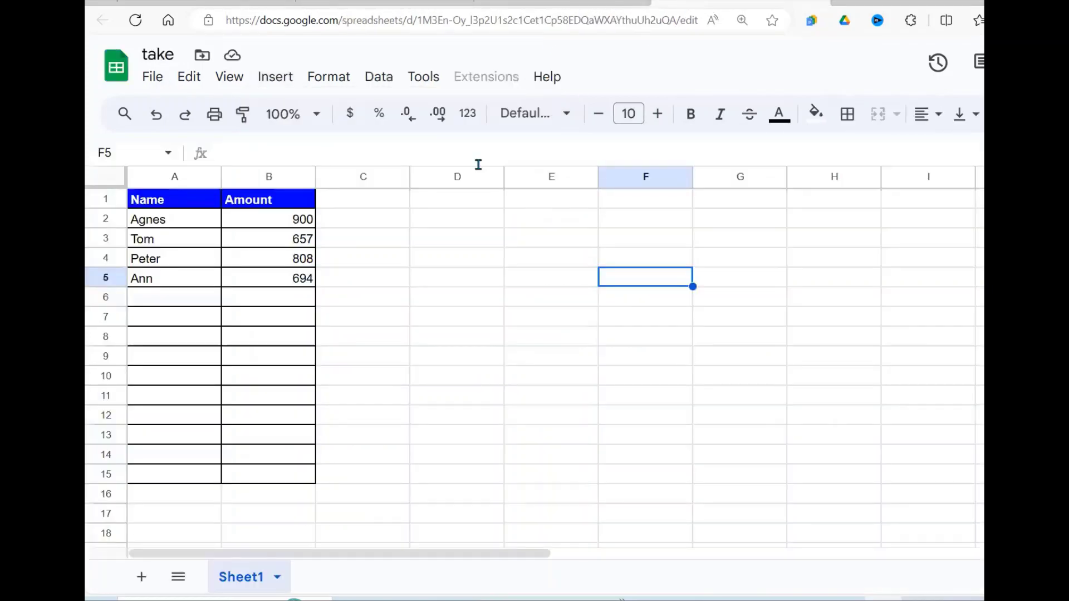
Insert a chart from the Name and Amount data in A1:B5, giving a pie chart of amounts
click(377, 194)
click(315, 251)
click(165, 200)
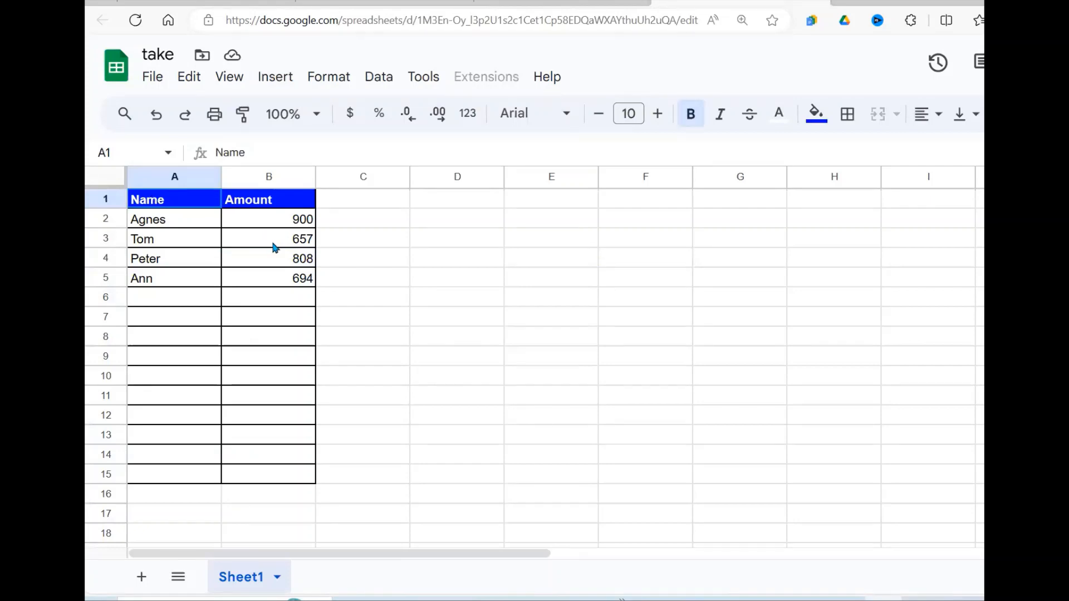
drag(164, 200, 279, 279)
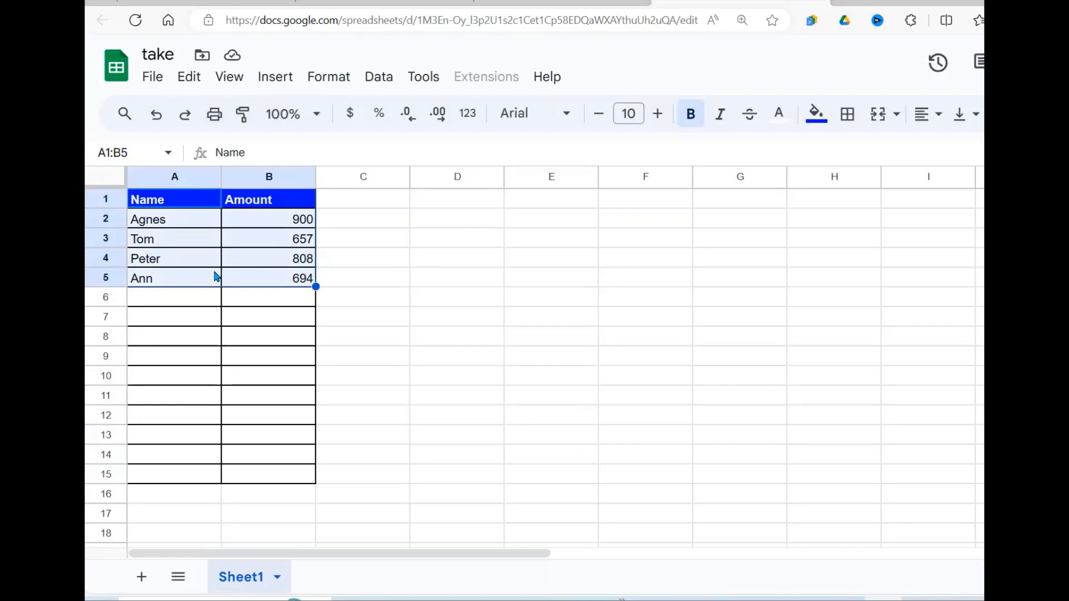
click(274, 86)
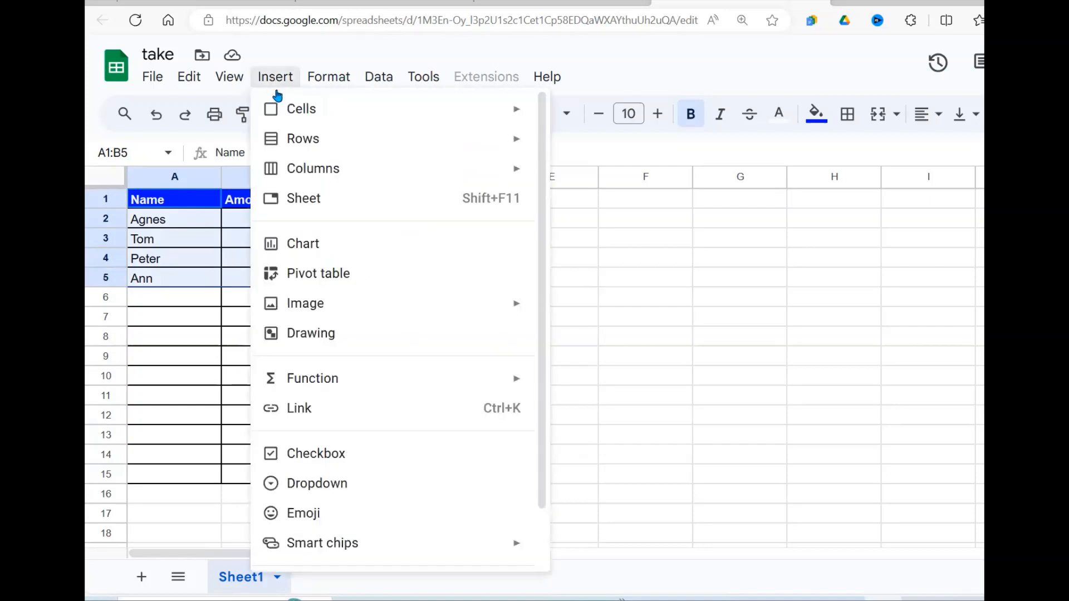
click(303, 243)
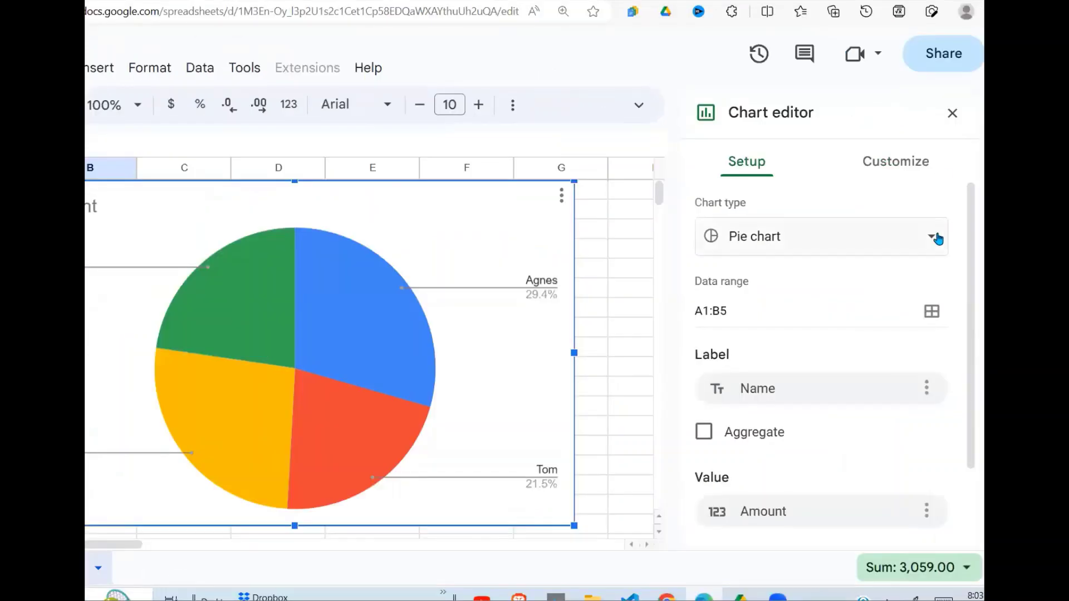
Change the chart type to Table chart and sort it by Amount, highest first
click(934, 241)
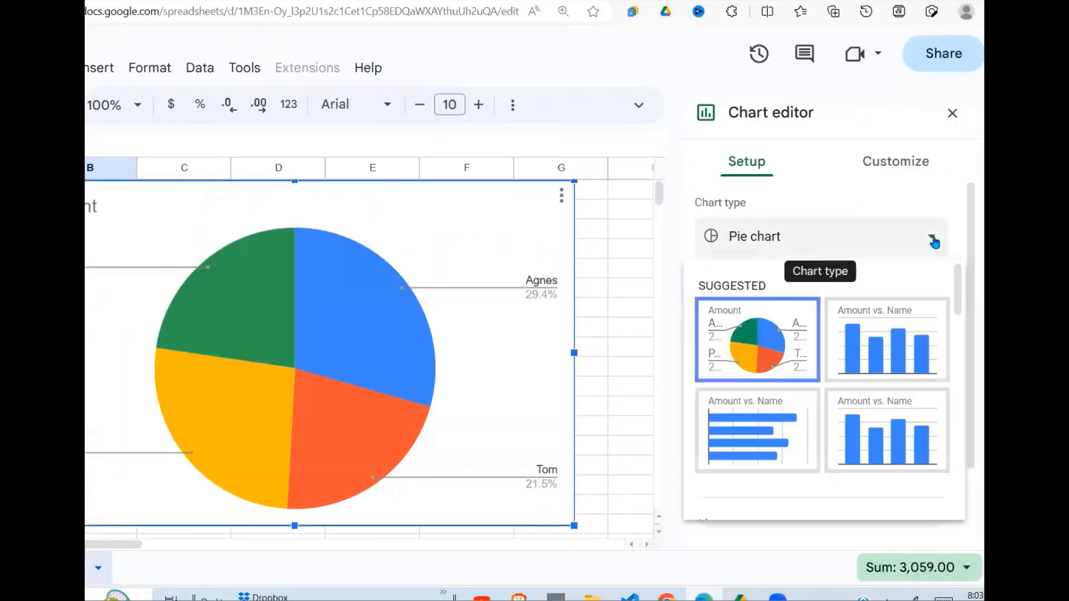
drag(958, 284, 959, 508)
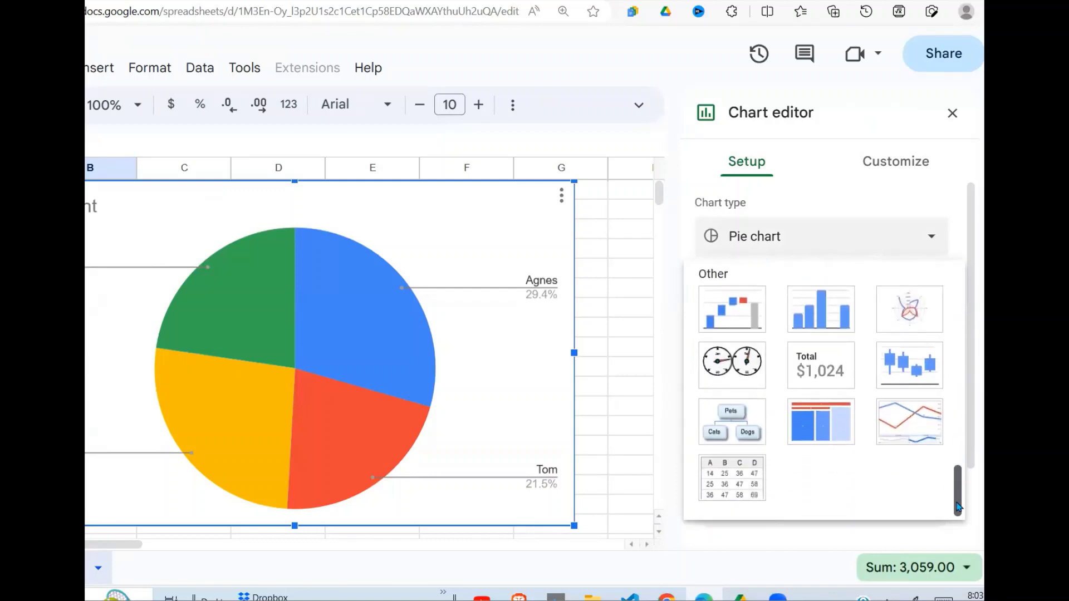
click(725, 482)
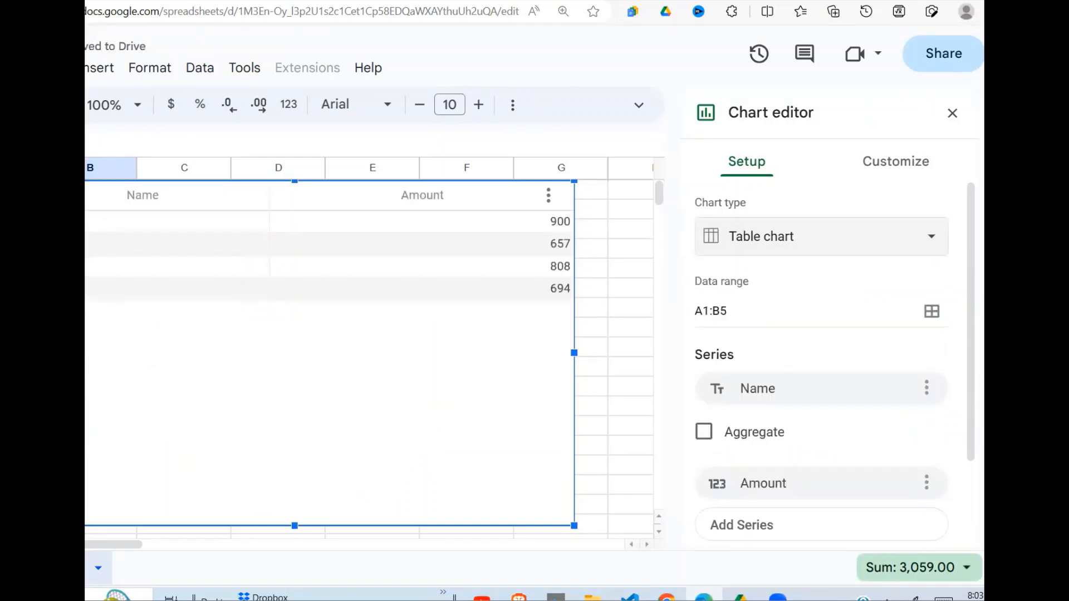
click(389, 202)
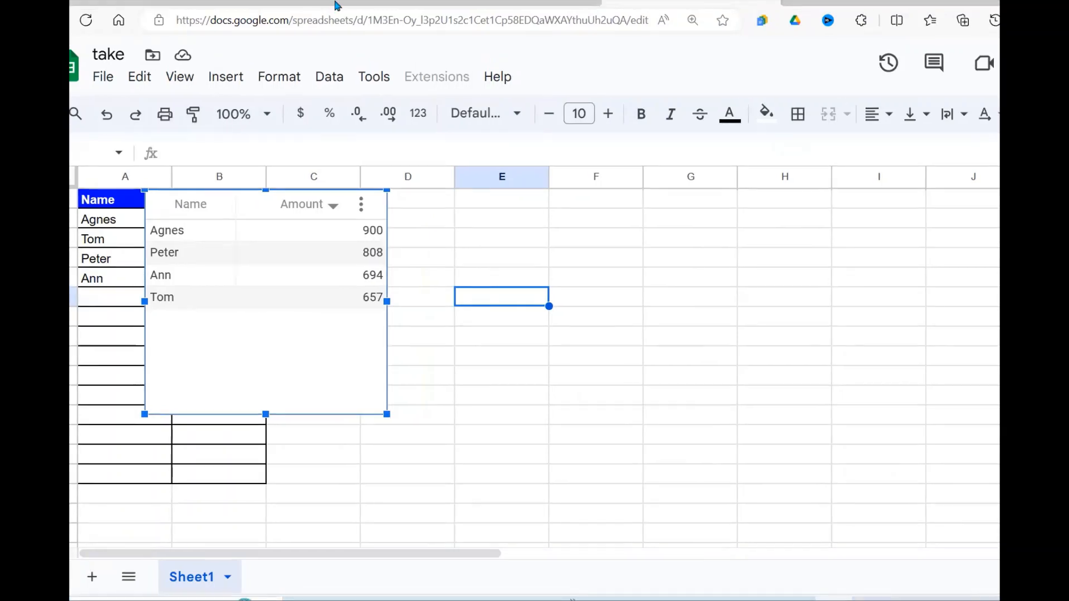
click(335, 4)
Pick the take spreadsheet as the source for a chart inserted from Sheets
click(351, 103)
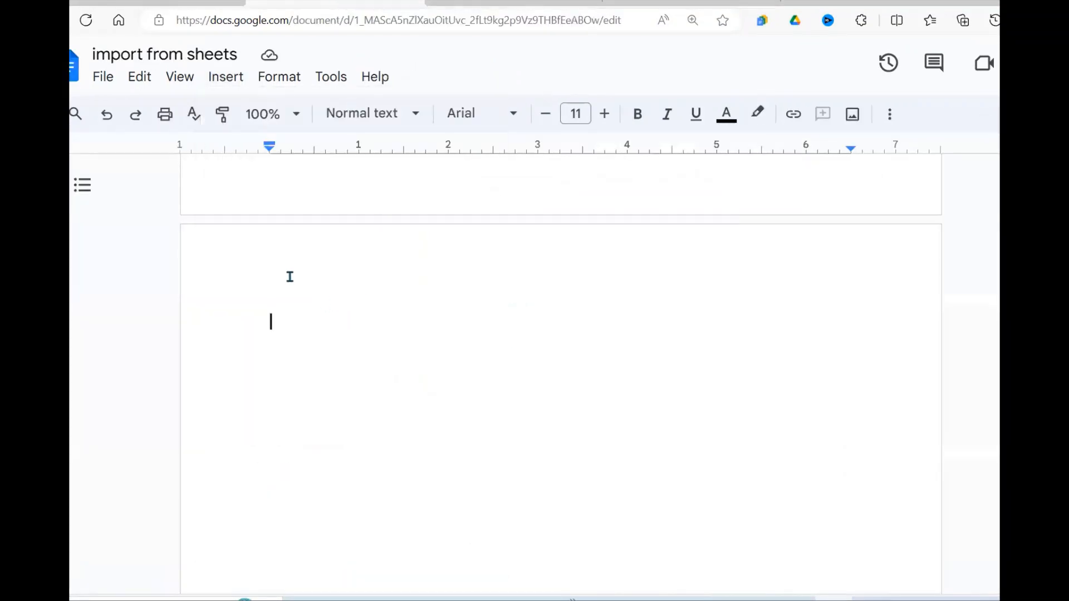
click(227, 80)
mouse_move(254, 198)
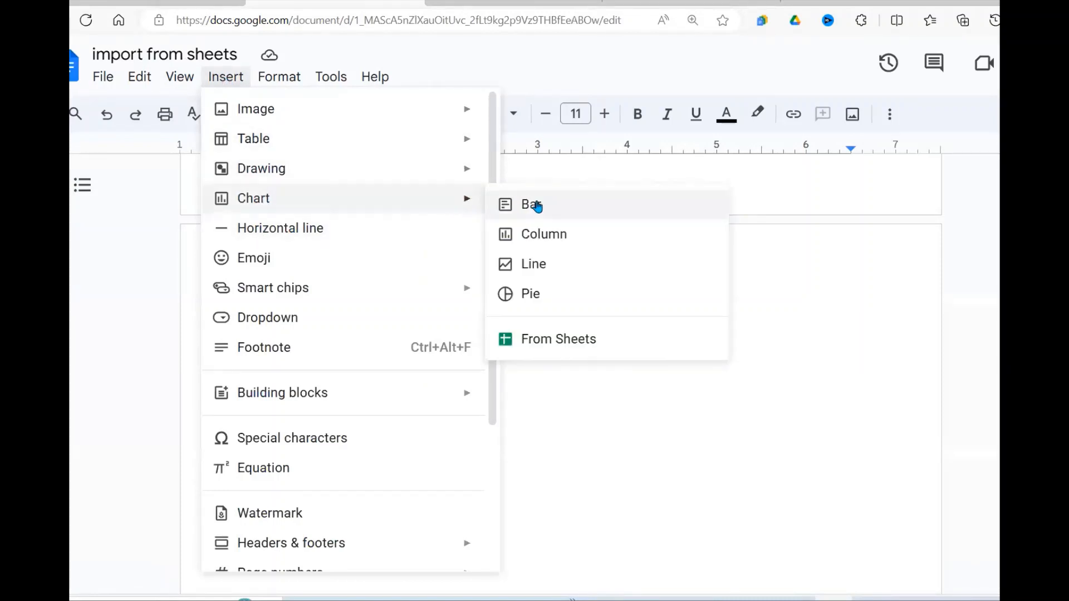
click(552, 340)
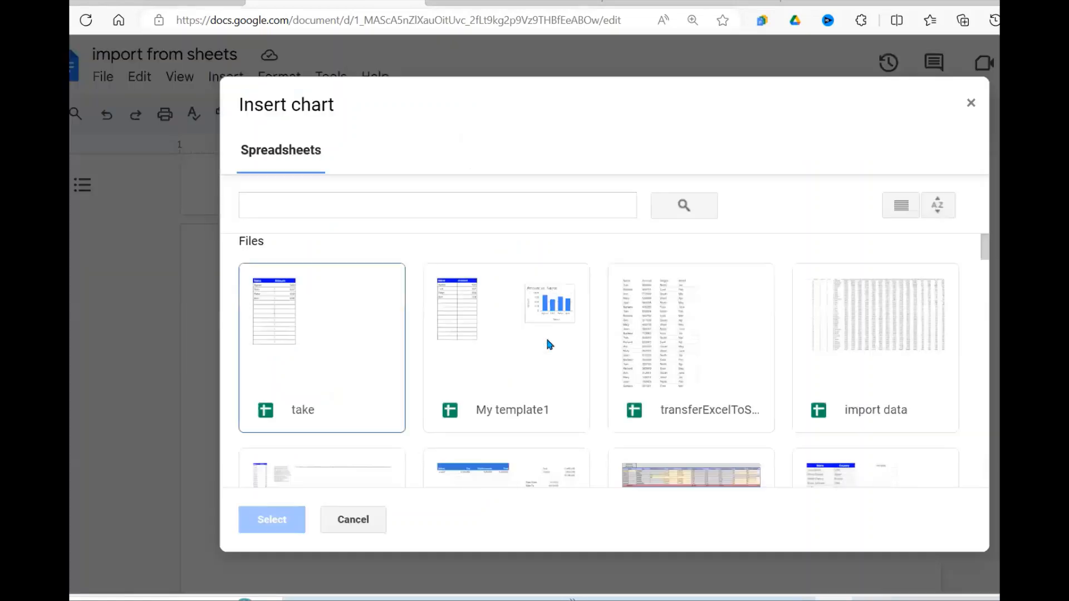
click(336, 369)
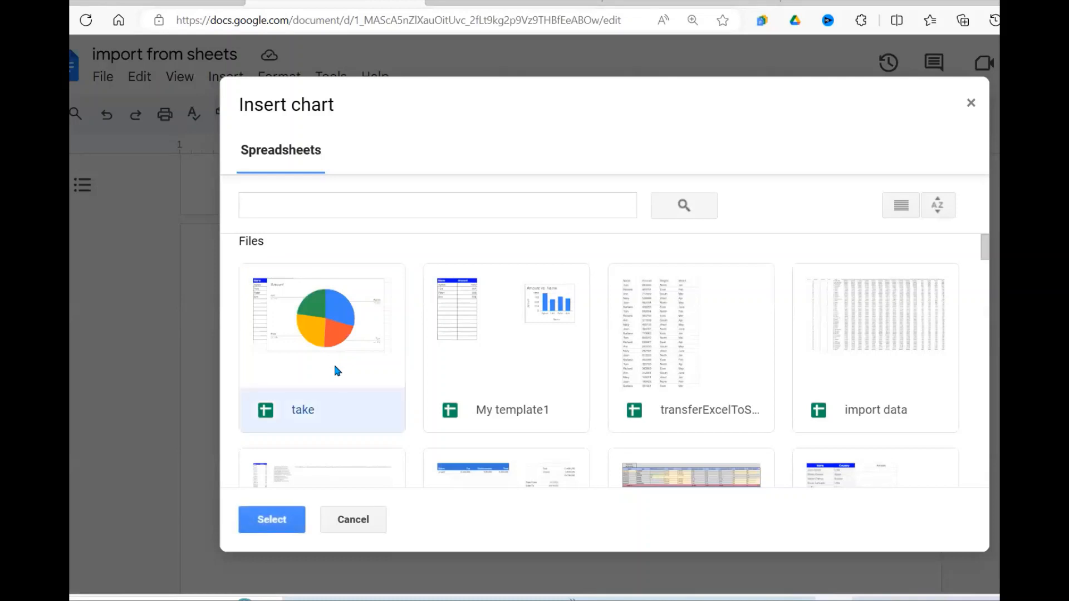
double_click(334, 362)
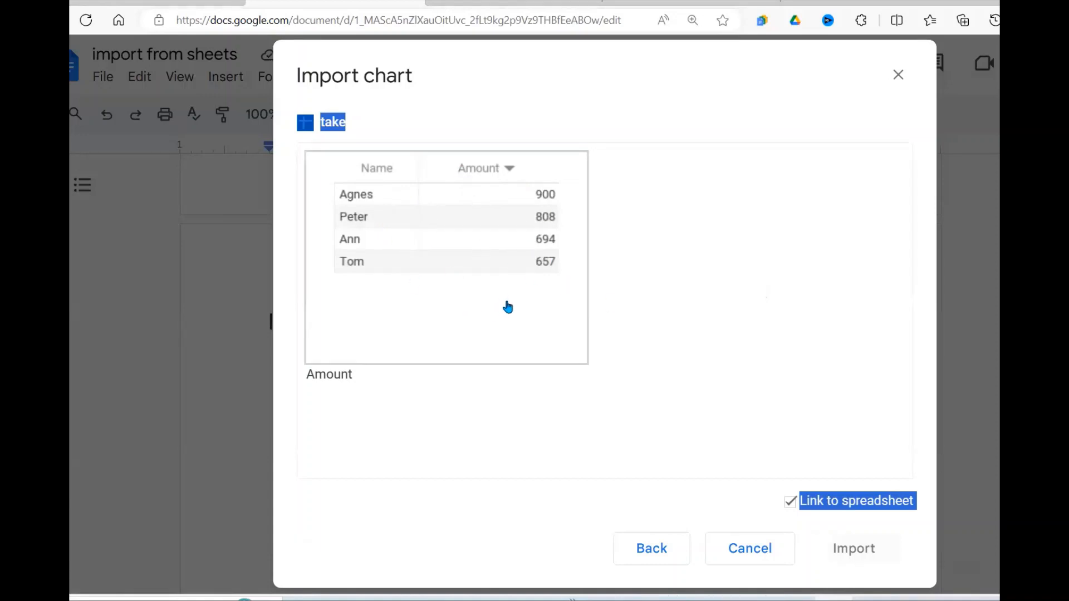
Import the sorted table chart into the document, linked to the spreadsheet
click(511, 308)
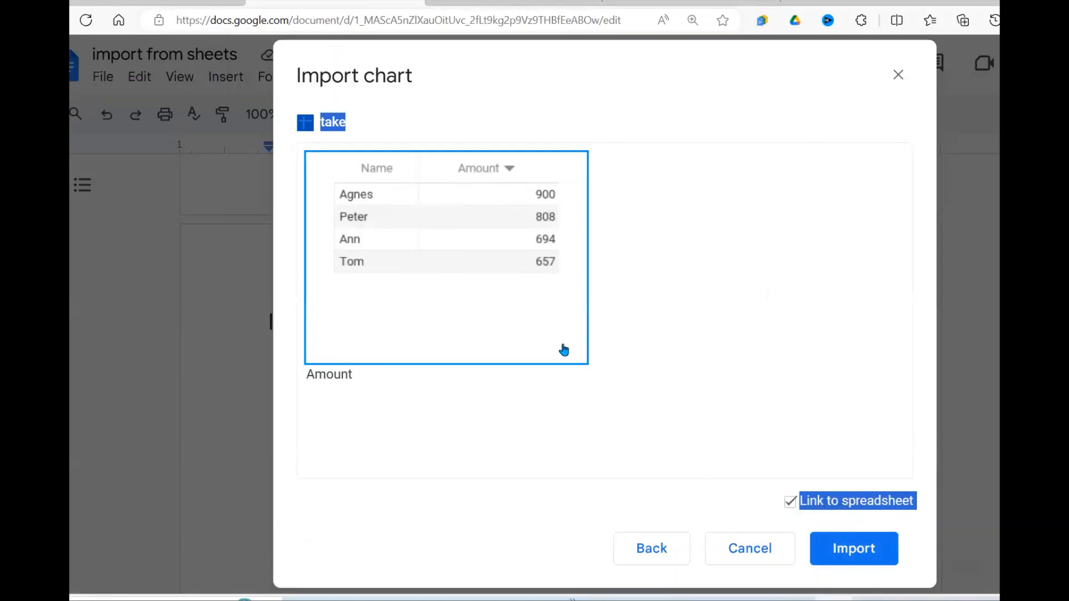
click(854, 548)
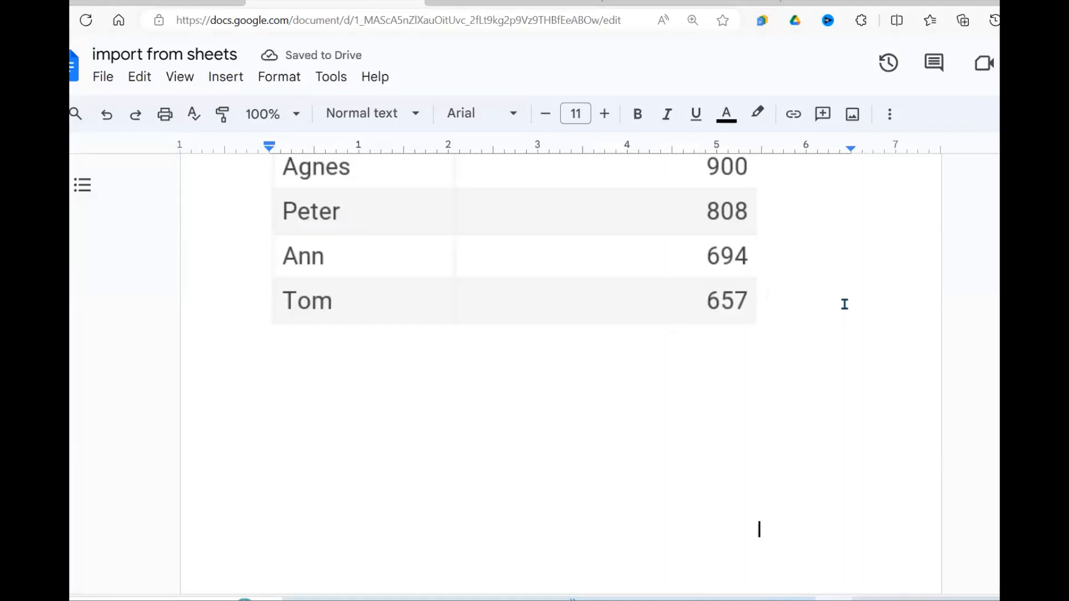
scroll(845, 304, down, 4)
scroll(844, 304, down, 4)
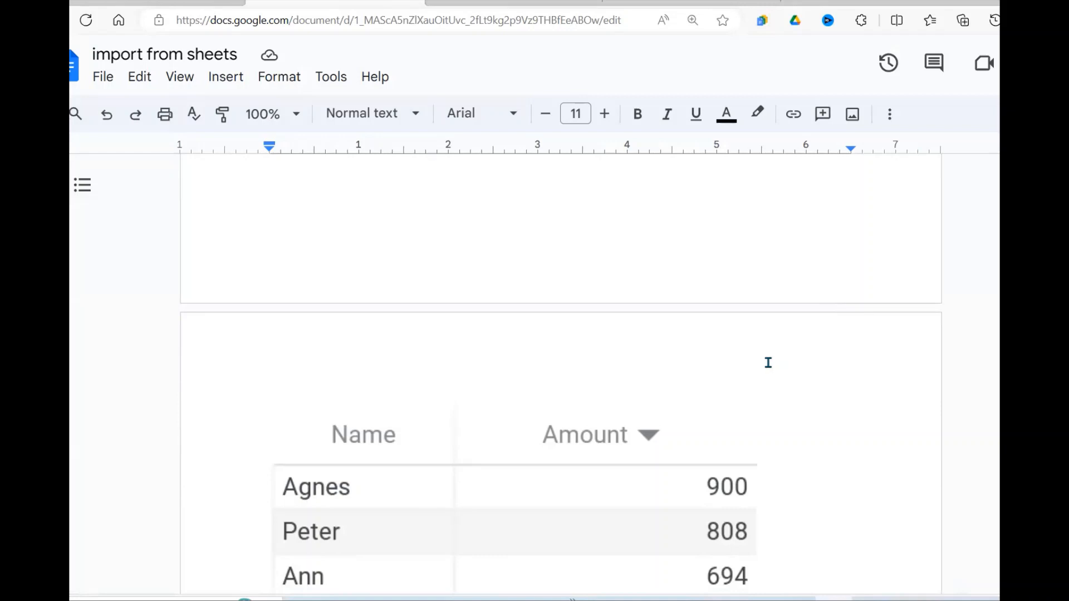
Select the inserted linked table chart and reopen the Insert menu
click(574, 510)
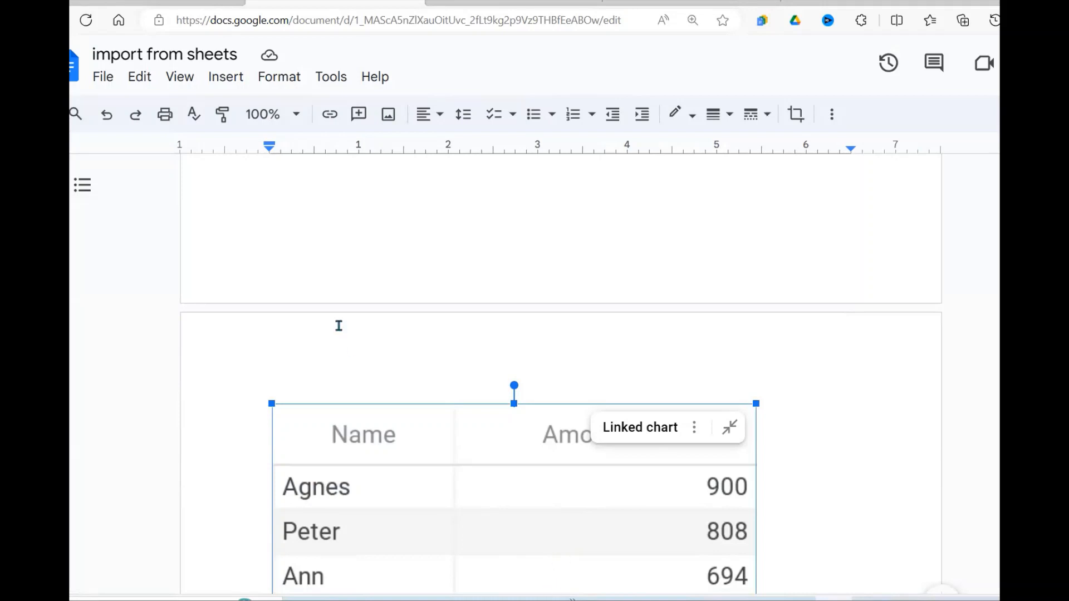
scroll(388, 315, down, 1)
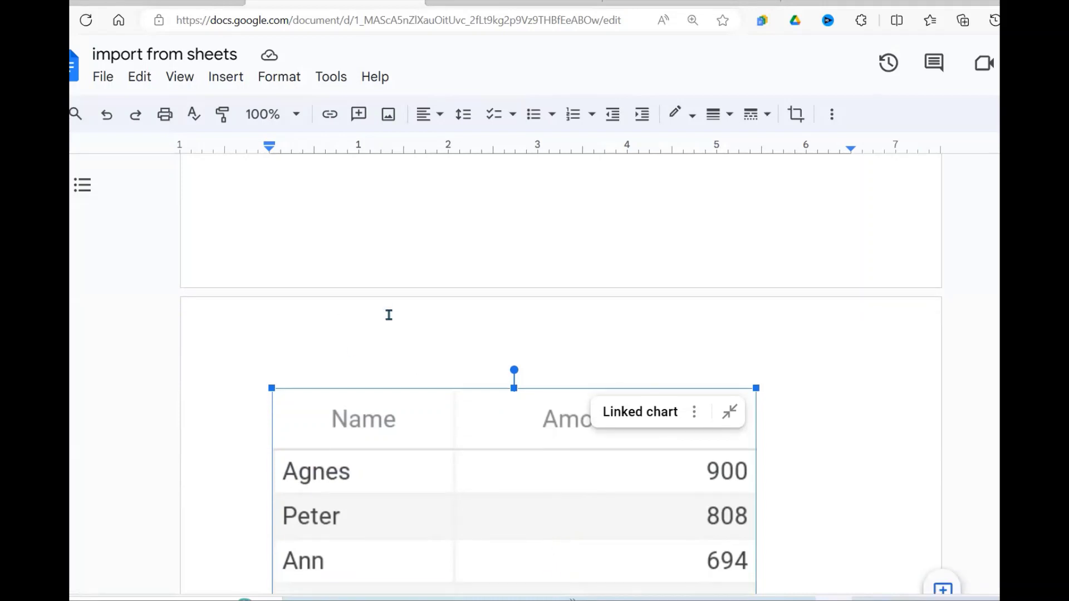
click(227, 76)
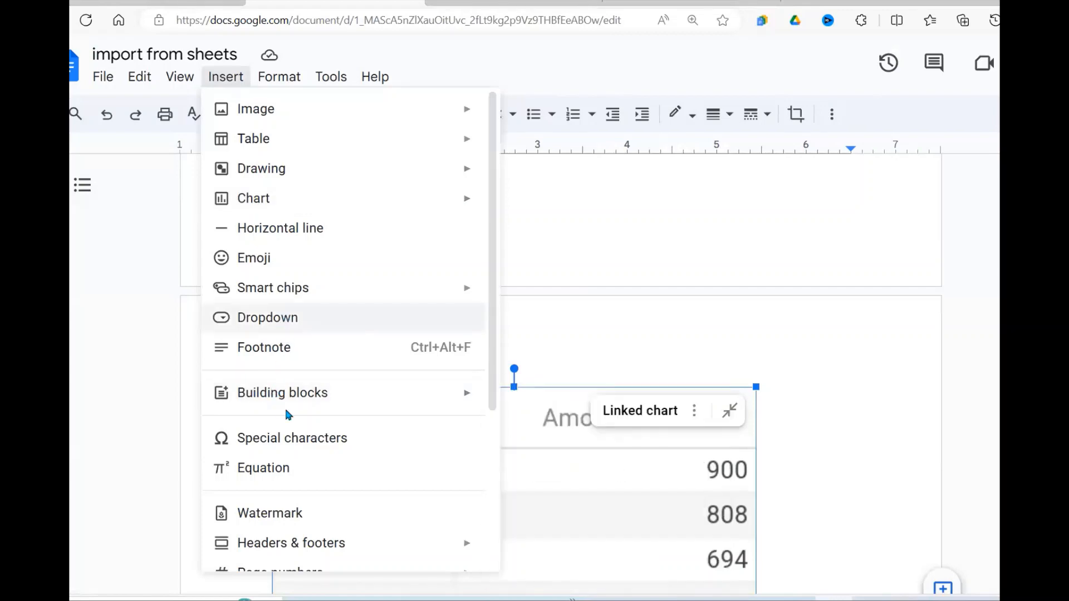